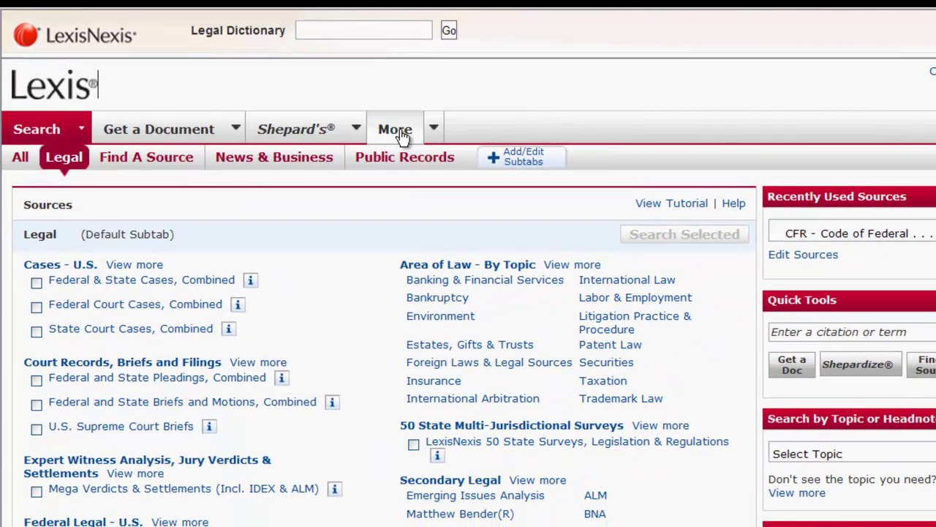
Step: Bring up the U.C. Davis J. Int'l L. & Pol'y citation form from Get a Document's Citation Formats, letter U
left_click(187, 130)
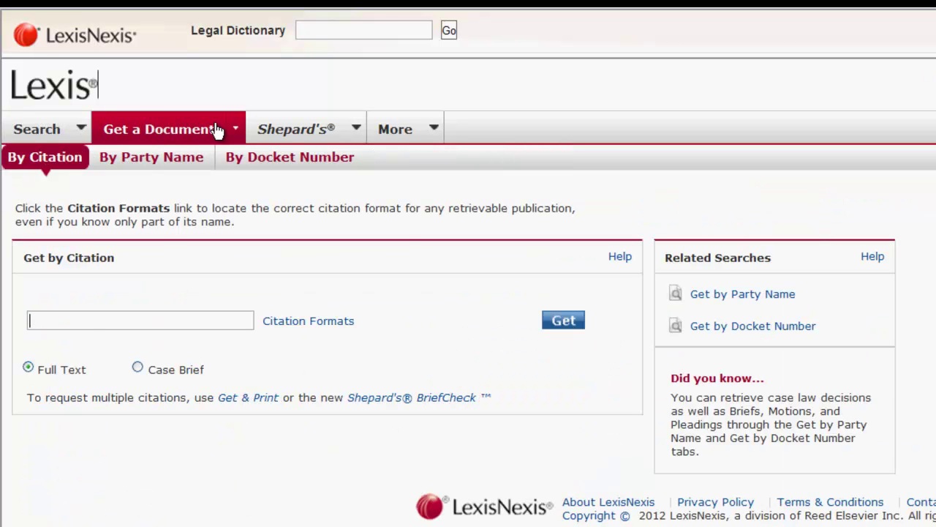
left_click(242, 132)
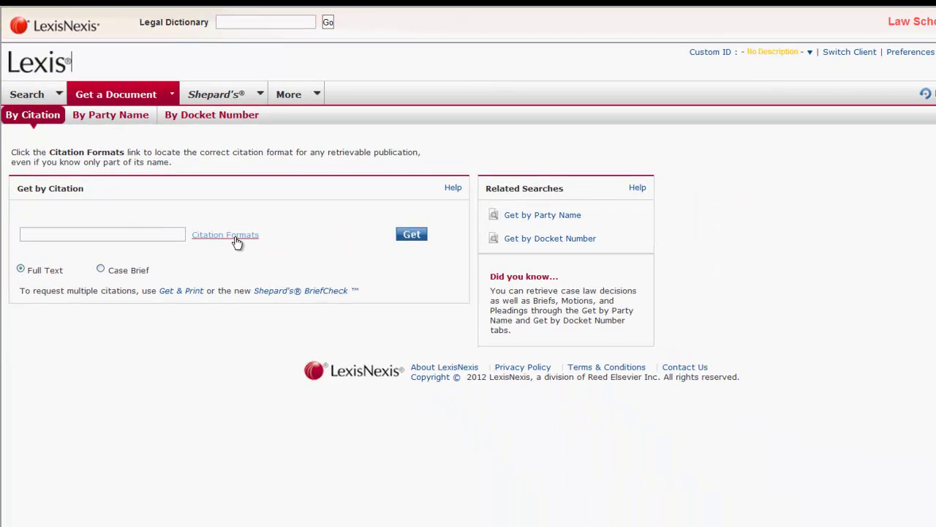
left_click(236, 242)
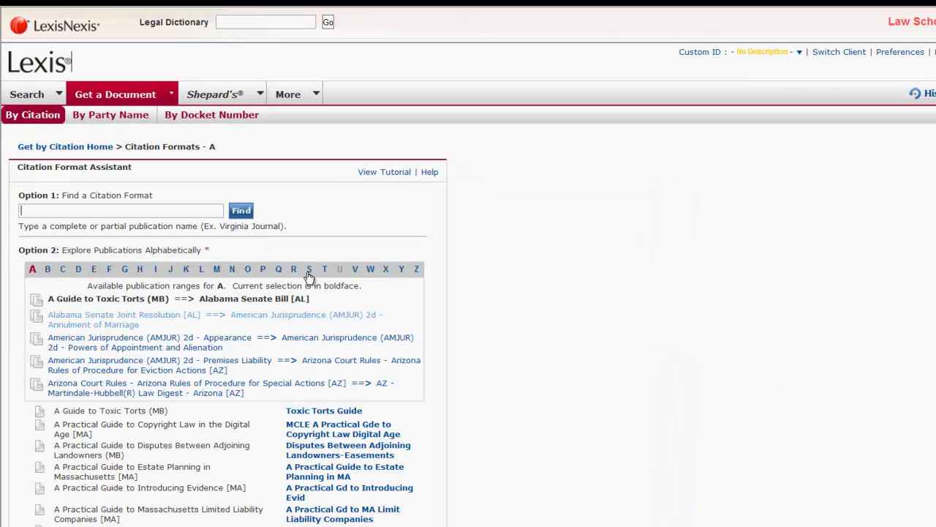
left_click(340, 270)
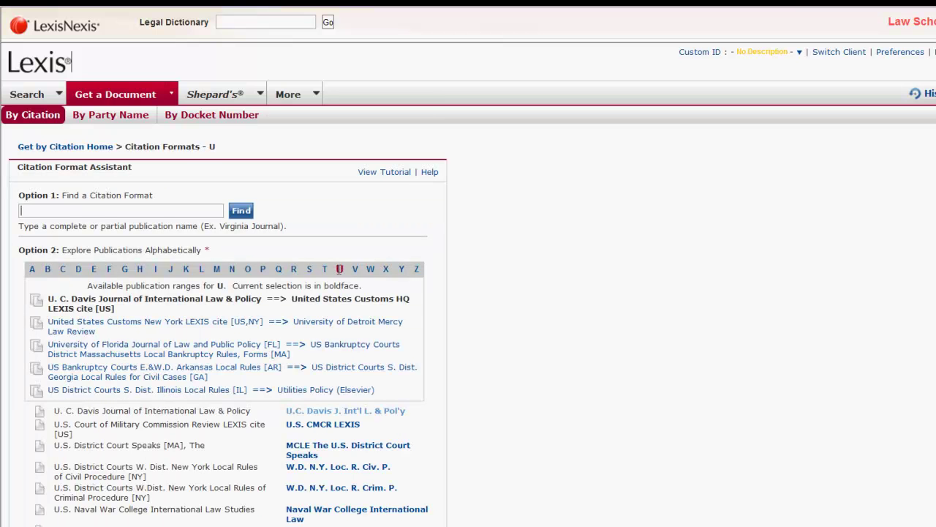
left_click(363, 410)
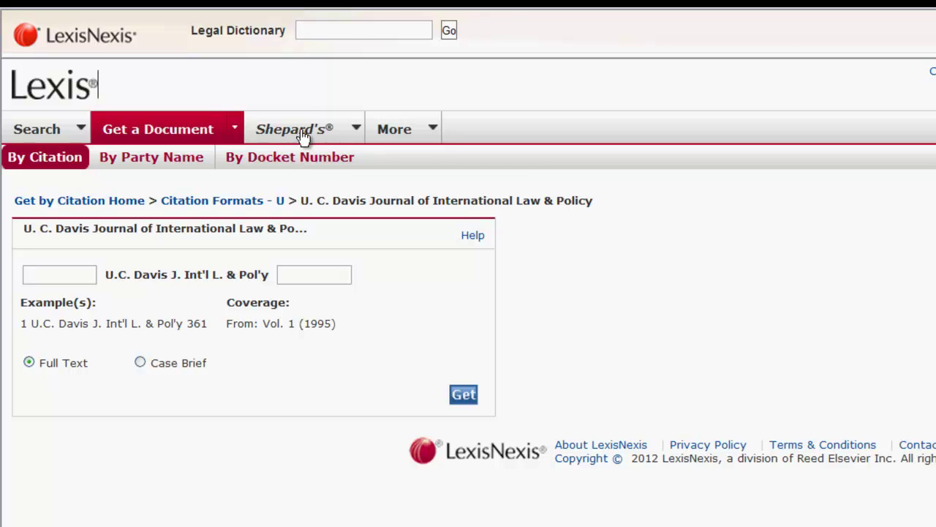
Step: View the Shepard's citation check page, then the More page listing Counsel Selector, Law Schools and TotalPatent
left_click(312, 128)
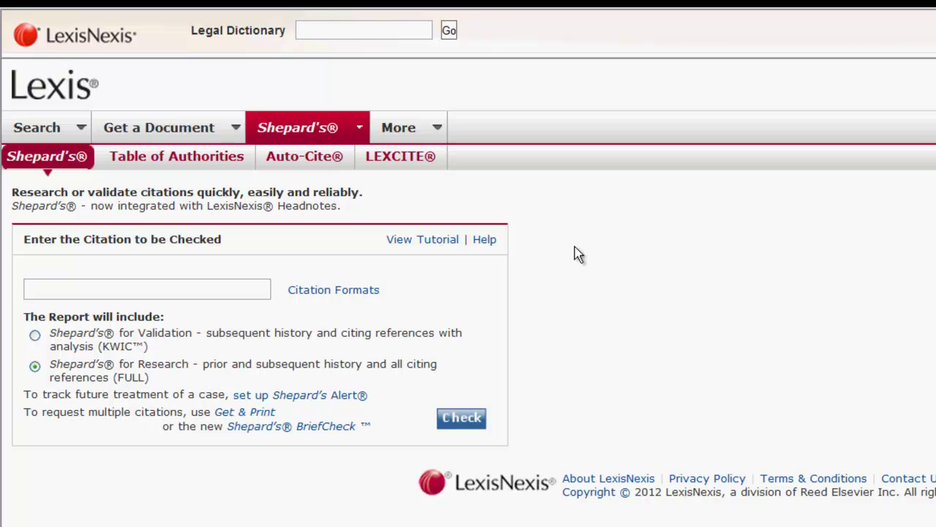
left_click(406, 139)
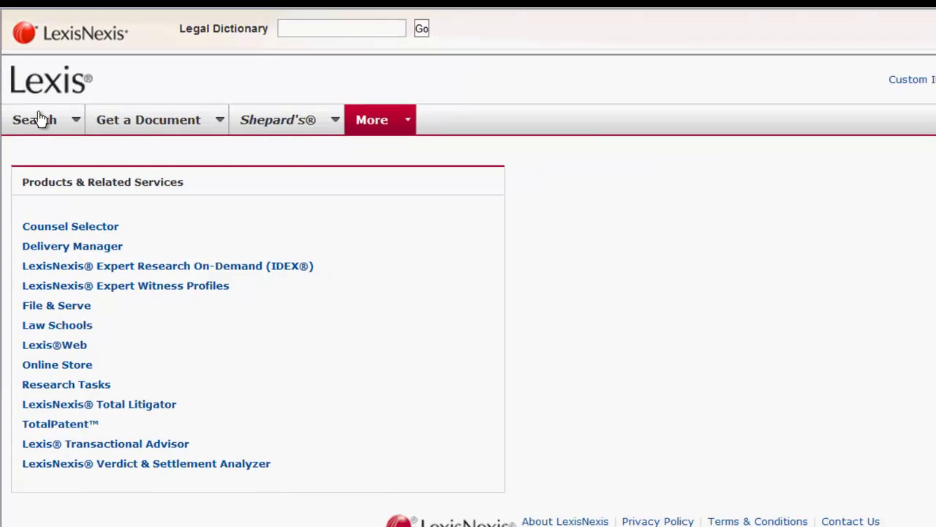
Step: Go back to the Search tab's Legal sources page and scroll down through its source lists
left_click(41, 127)
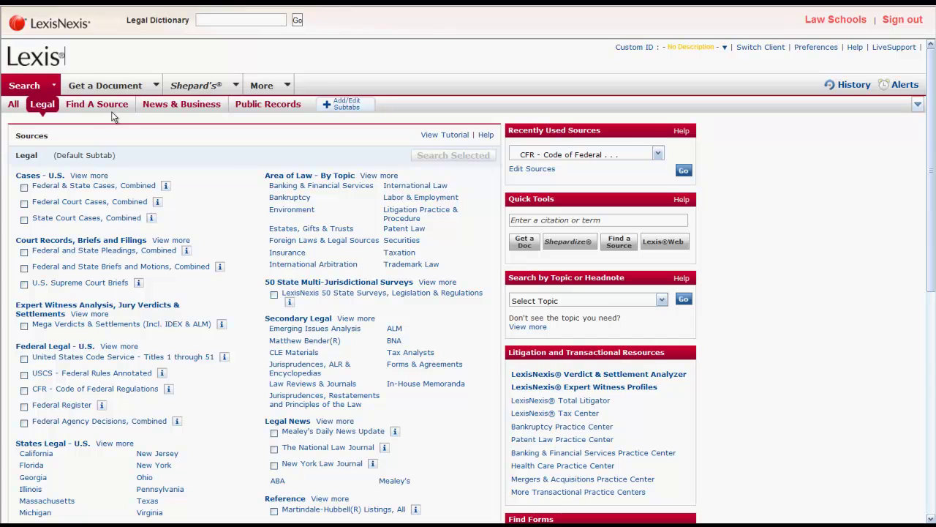
mouse_move(934, 124)
left_mouse_down()
mouse_move(934, 214)
mouse_move(934, 124)
left_mouse_up()
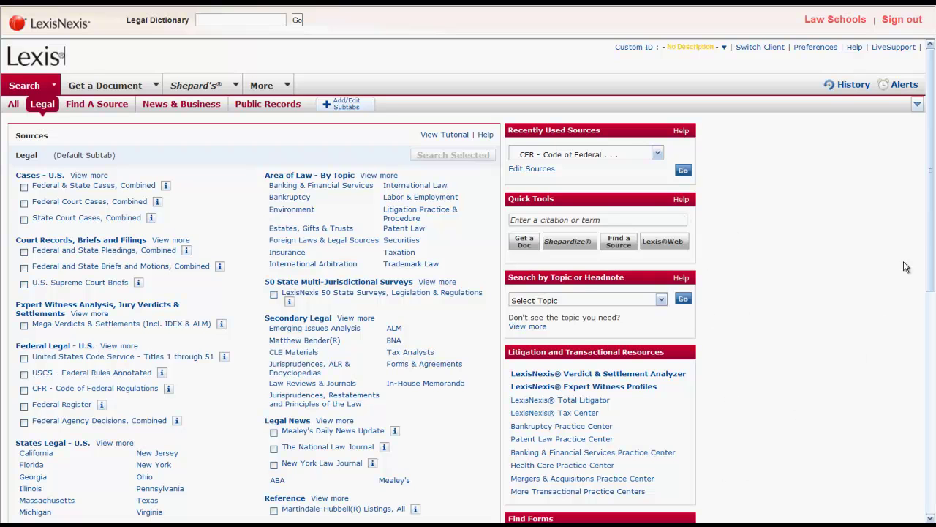
mouse_move(929, 242)
left_mouse_down()
mouse_move(929, 347)
mouse_move(930, 236)
left_mouse_up()
Step: Leave only United States Code Service checked among the federal sources and search it via Search Selected
left_click(24, 359)
left_click(24, 374)
left_click(25, 390)
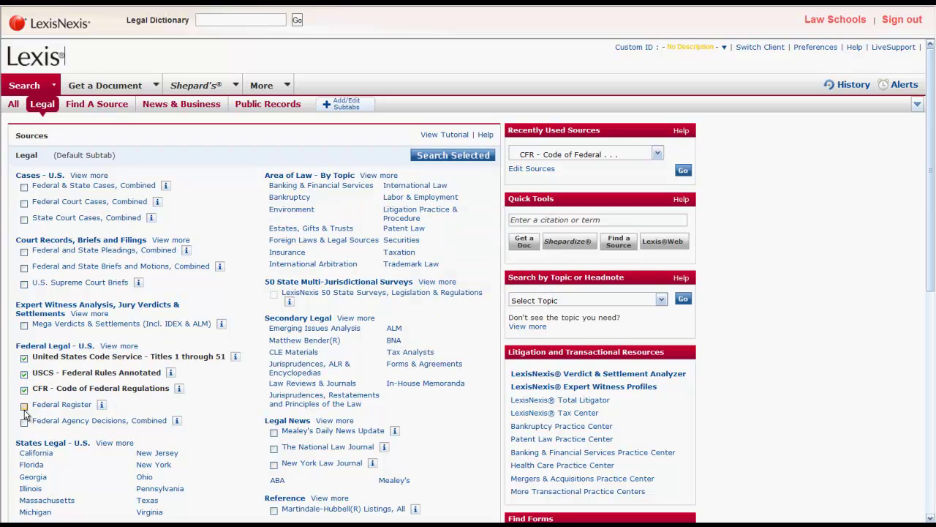
left_click(24, 389)
left_click(24, 373)
left_click(24, 359)
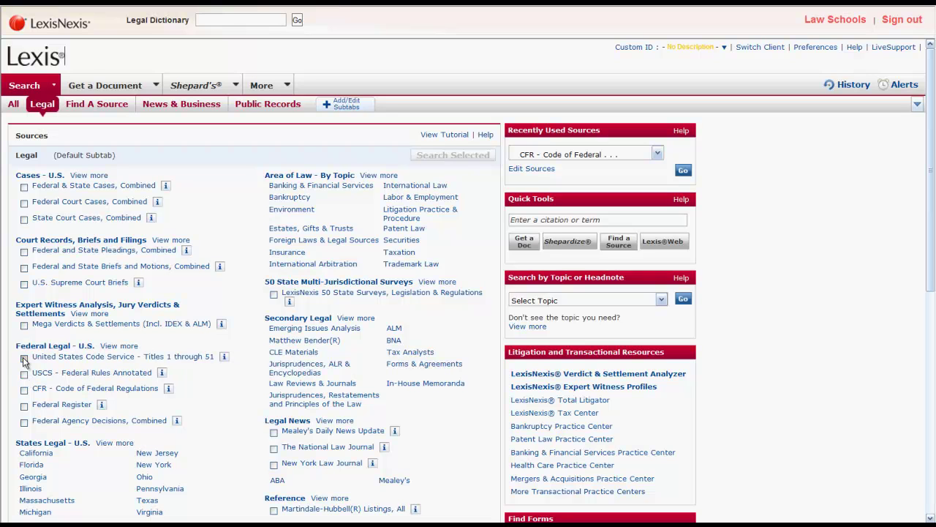
left_click(24, 358)
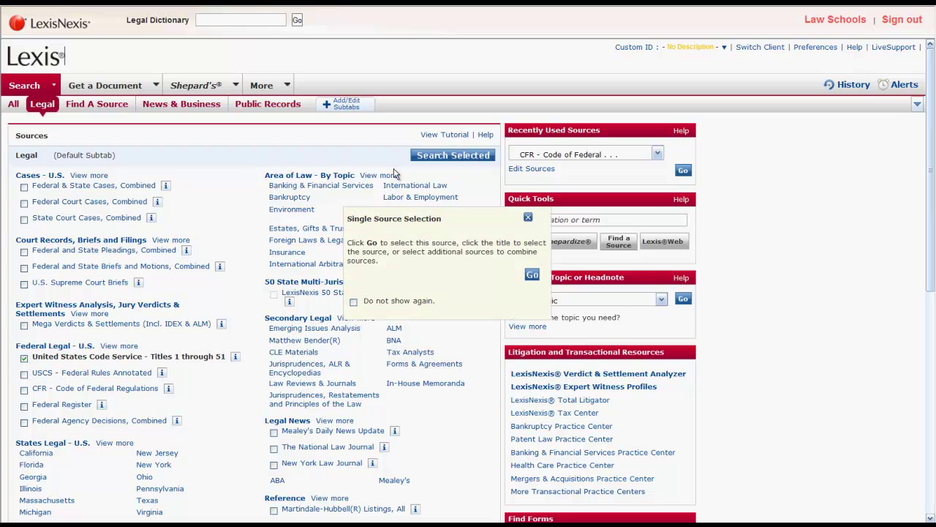
left_click(448, 156)
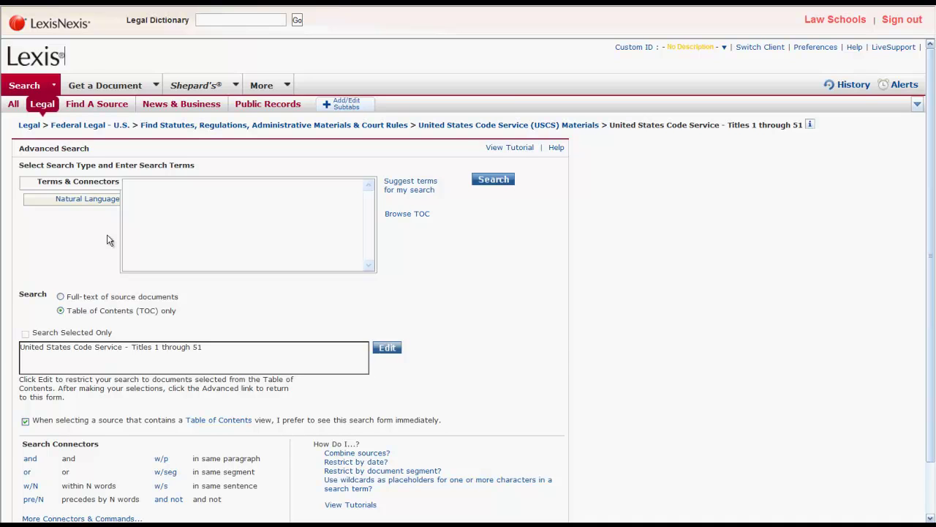
Step: Browse the USCS table of contents, then return to the Legal sources page via the Lexis logo
left_click(405, 220)
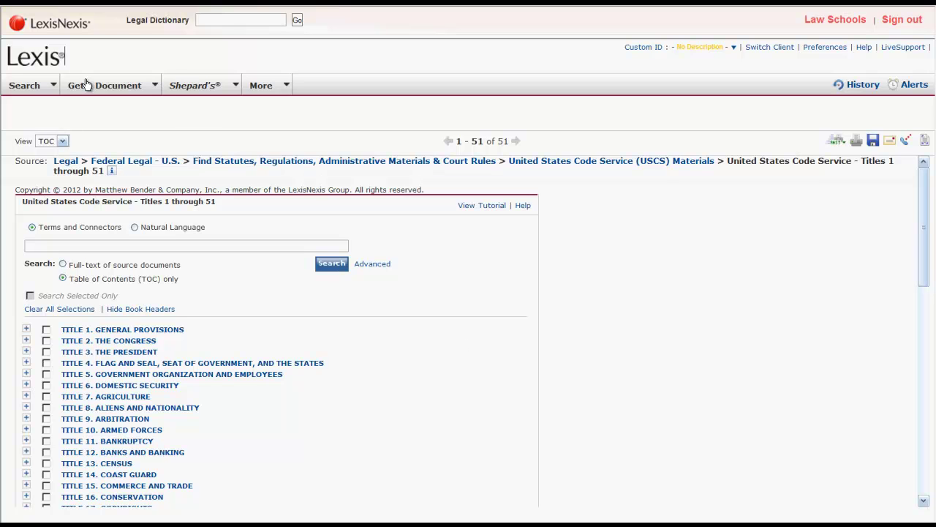
left_click(37, 60)
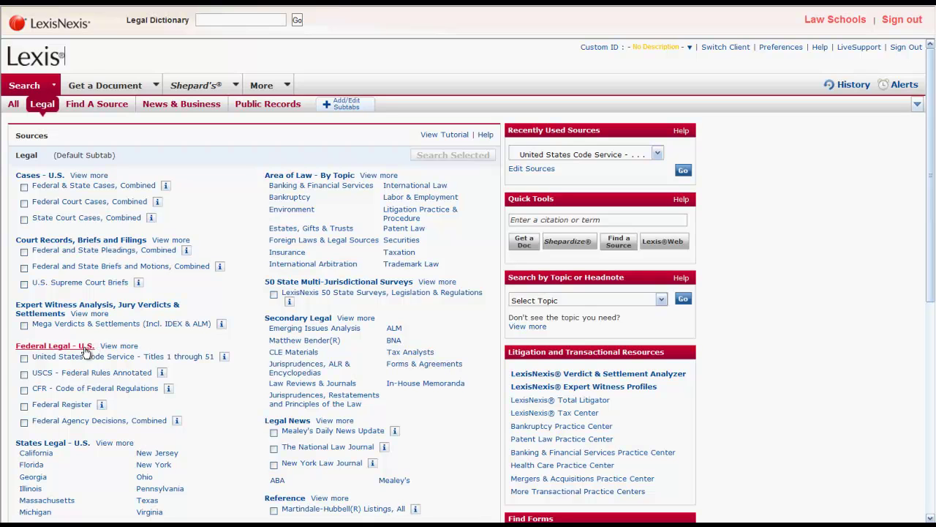
Step: Go through States Legal - U.S., North Carolina and Find Cases to NC State Cases, Combined
left_click(62, 443)
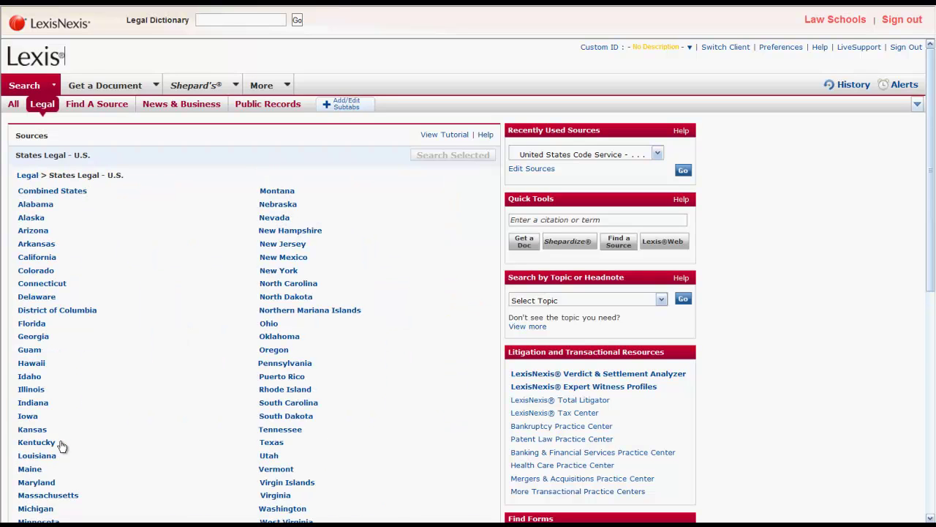
left_click(293, 286)
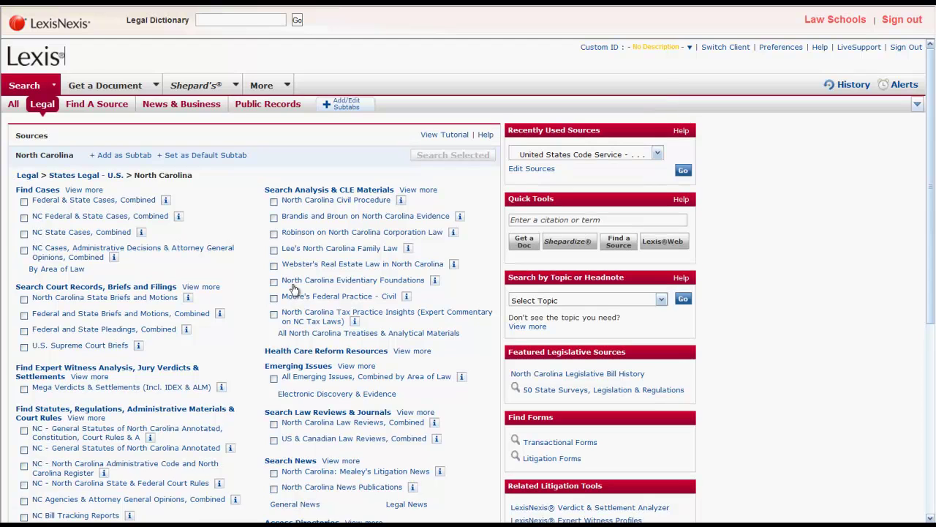
left_click(43, 191)
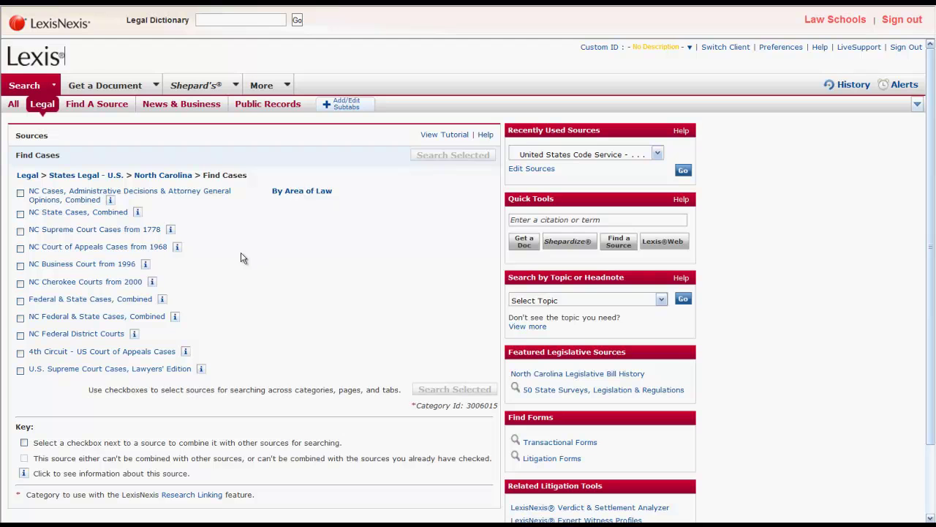
left_click(75, 216)
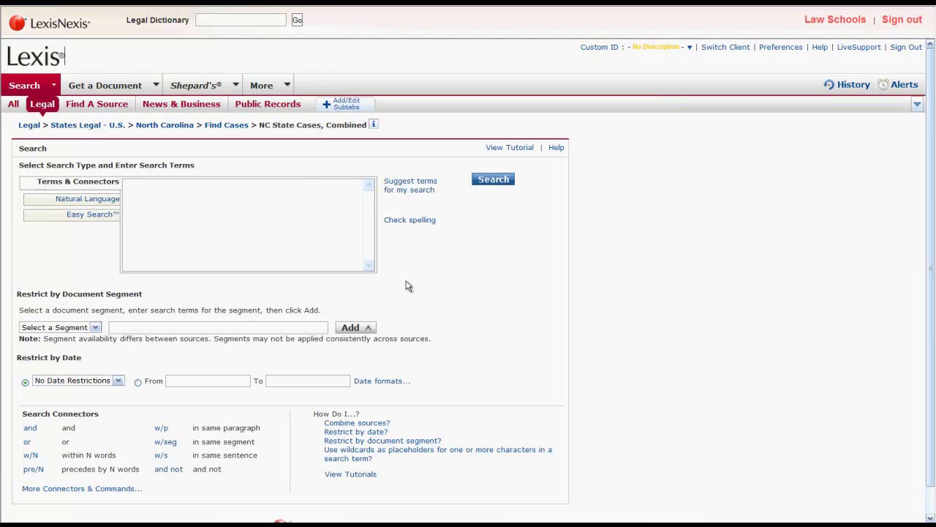
Step: From the home page open CFR - Code of Federal Regulations, then return home via the Lexis logo
left_click(46, 65)
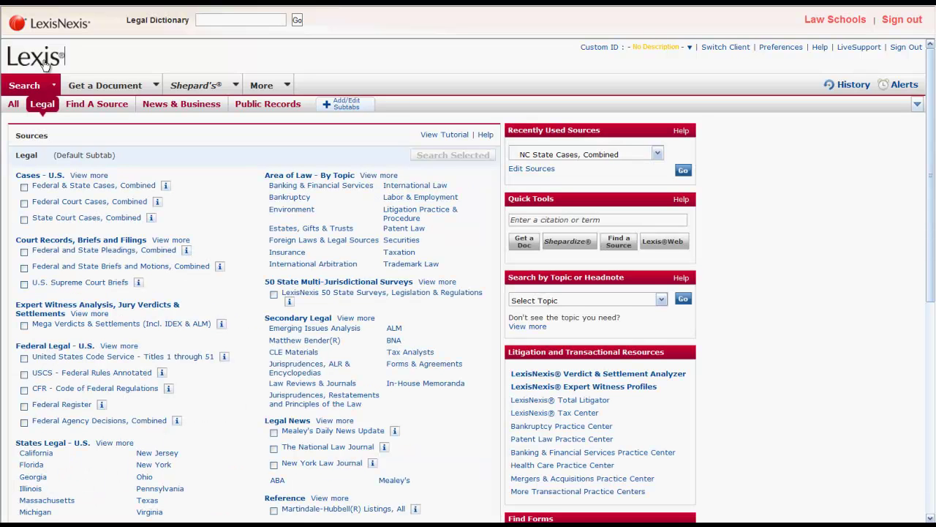
left_click(144, 396)
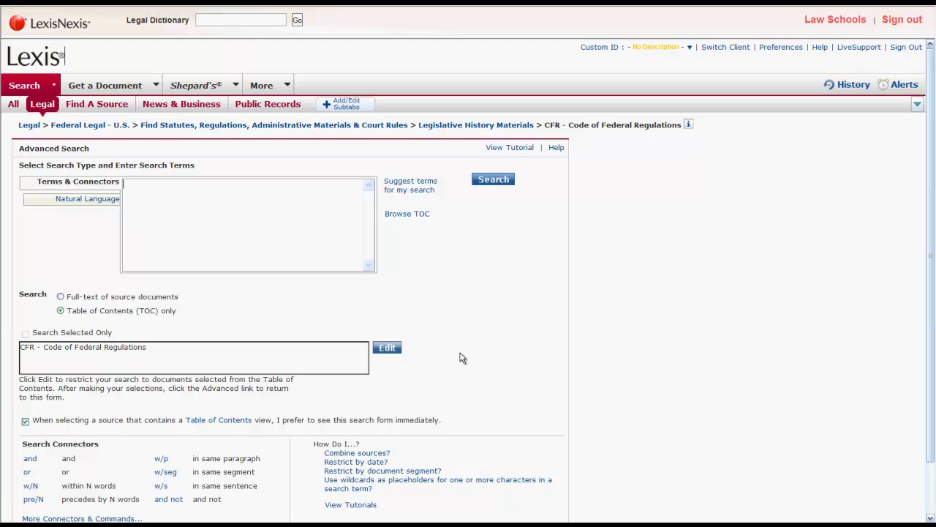
left_click(51, 64)
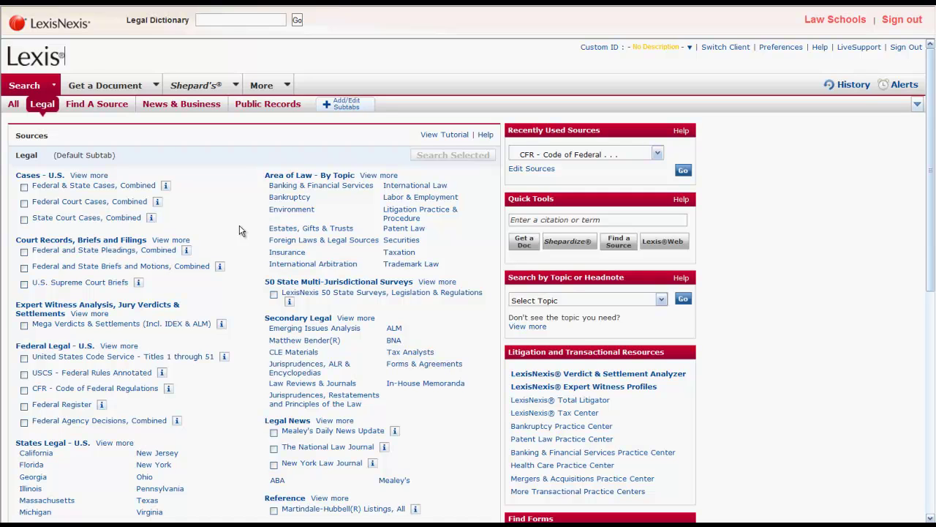
Step: View and close the United States Code Service info popup, then show the All subtab's source categories
left_click(224, 357)
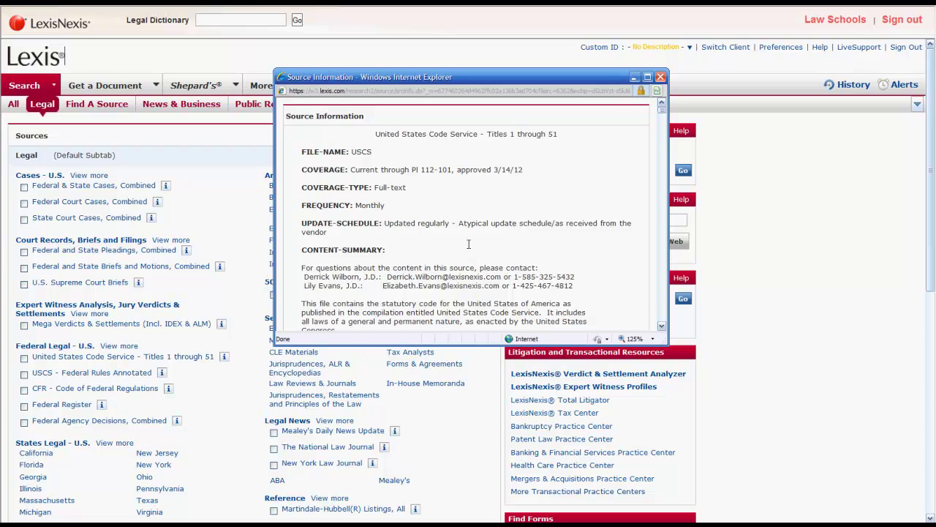
left_click(660, 78)
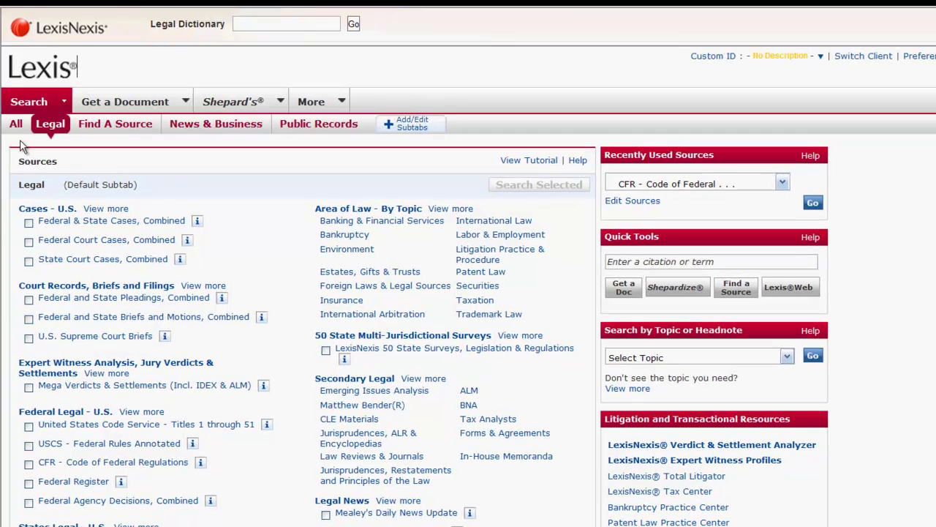
left_click(15, 126)
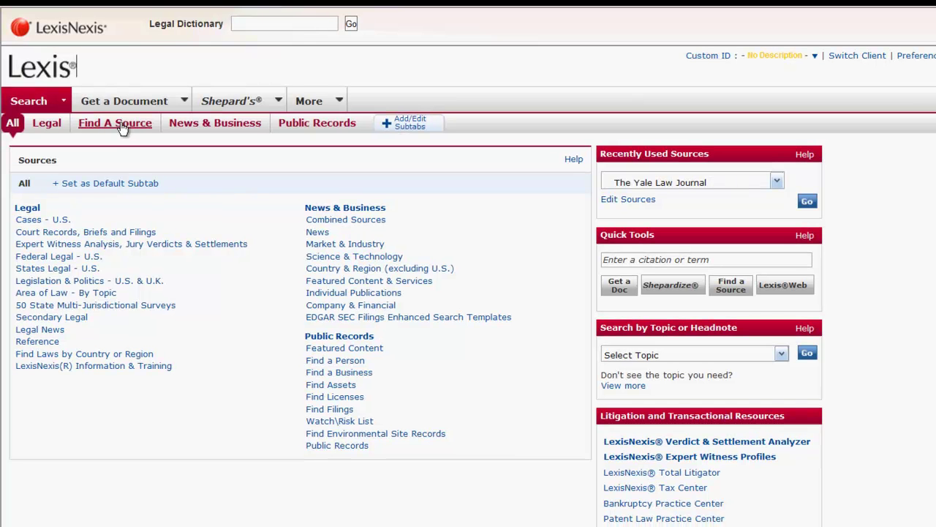
Step: In Find A Source, jump to Gazeta Wyborcza in the G list and open Georgia State University Law Review
left_click(121, 125)
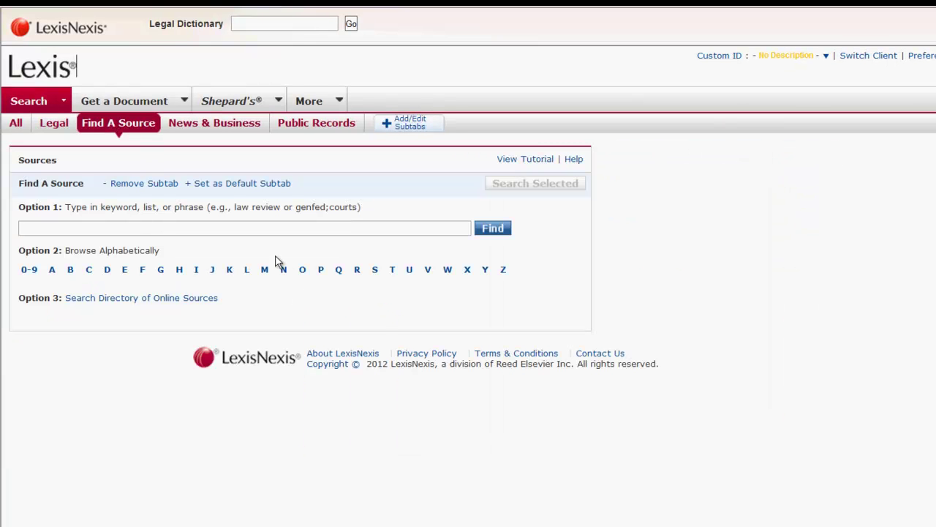
type("Georgia State University Law")
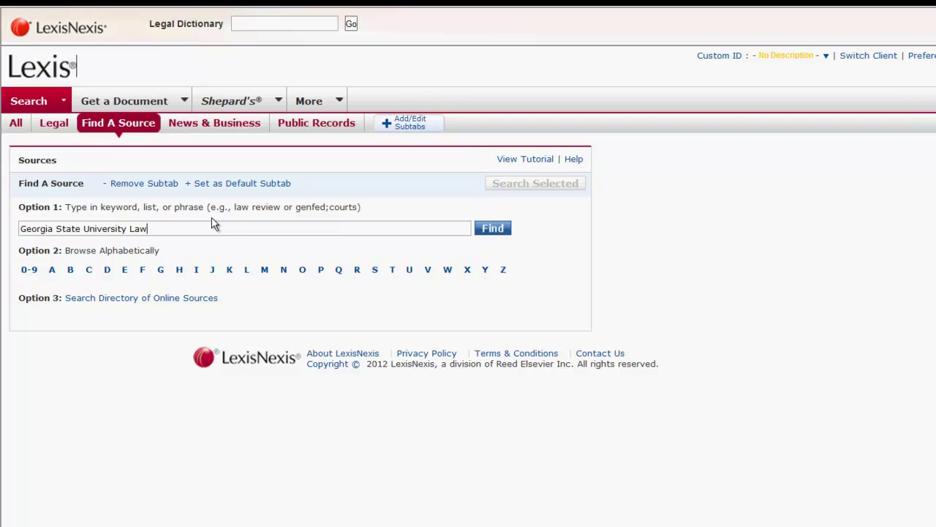
type(" Review")
left_click(161, 275)
left_click(215, 293)
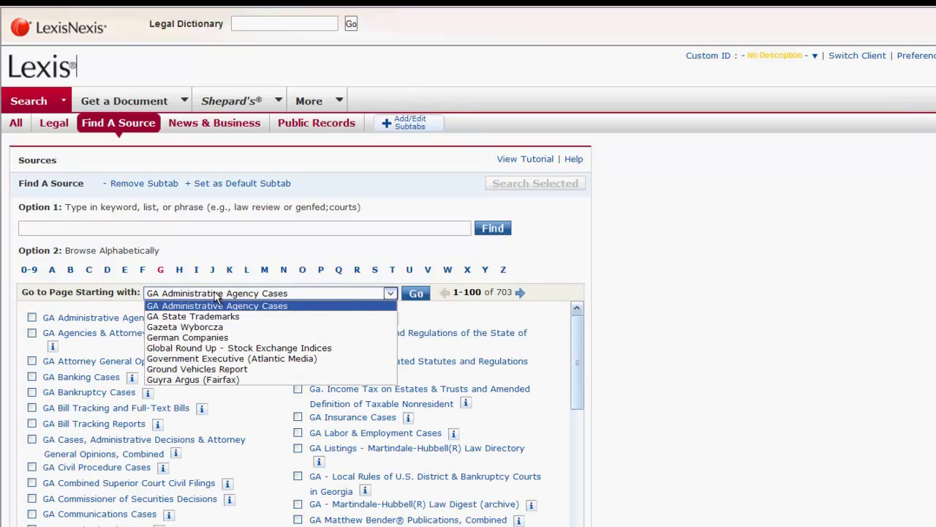
left_click(219, 327)
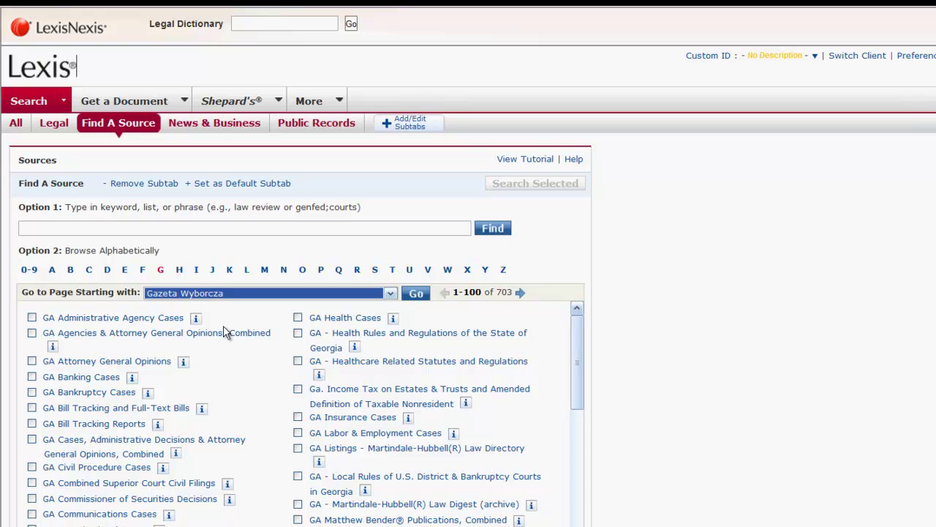
left_click(421, 294)
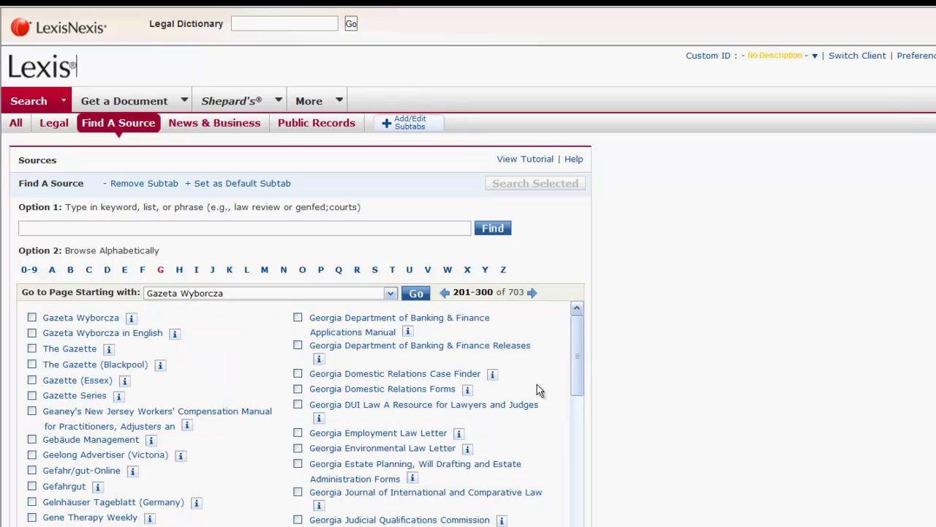
scroll(537, 388, "down", 5)
scroll(537, 405, "down", 5)
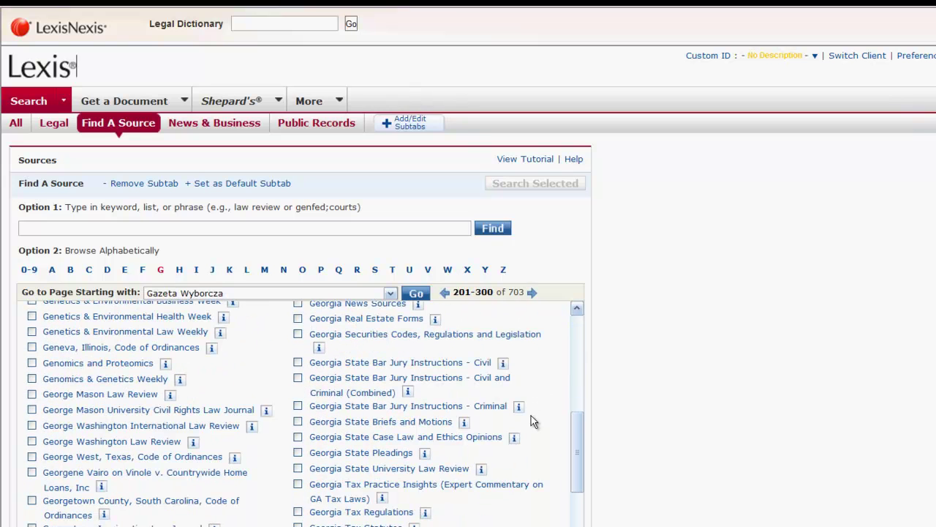
left_click(447, 470)
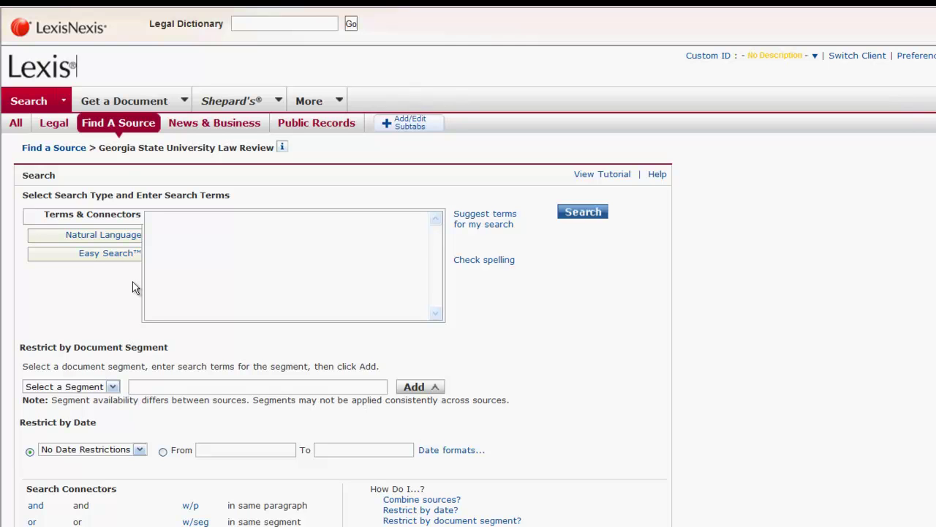
Step: View Search by Topic or Headnote, then return to the Legal sources home page and scroll down
left_click(66, 104)
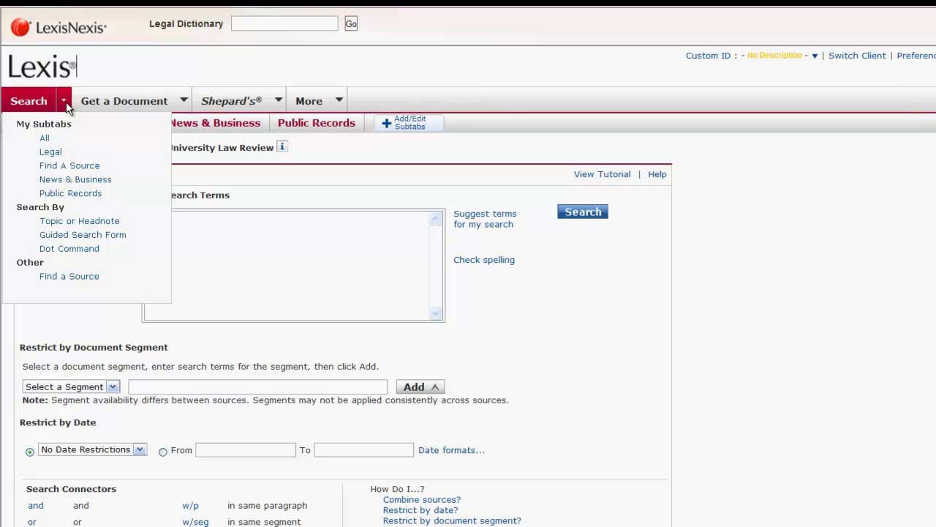
left_click(101, 222)
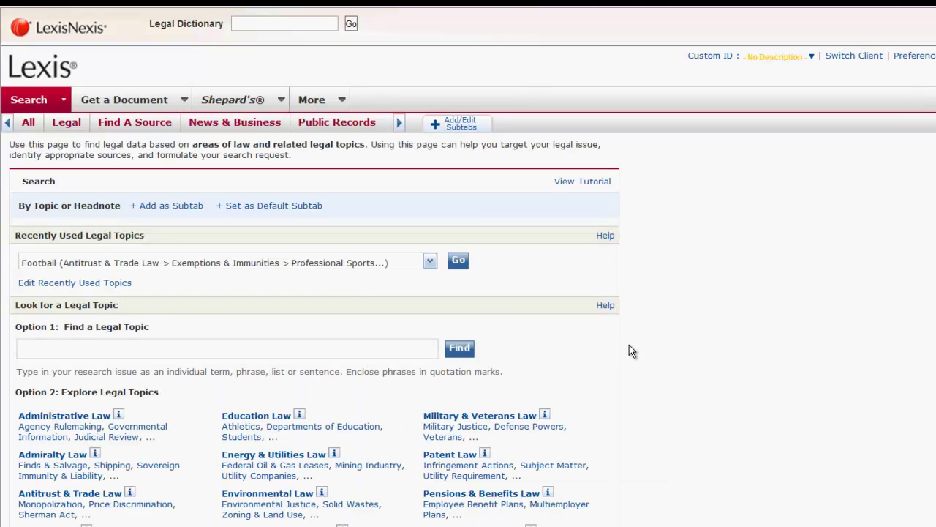
left_click(59, 82)
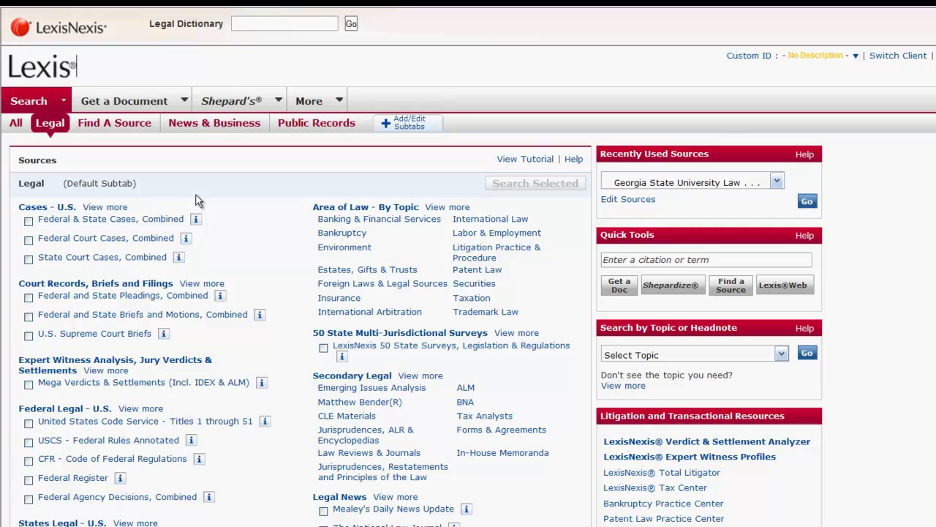
scroll(414, 156, "down", 1)
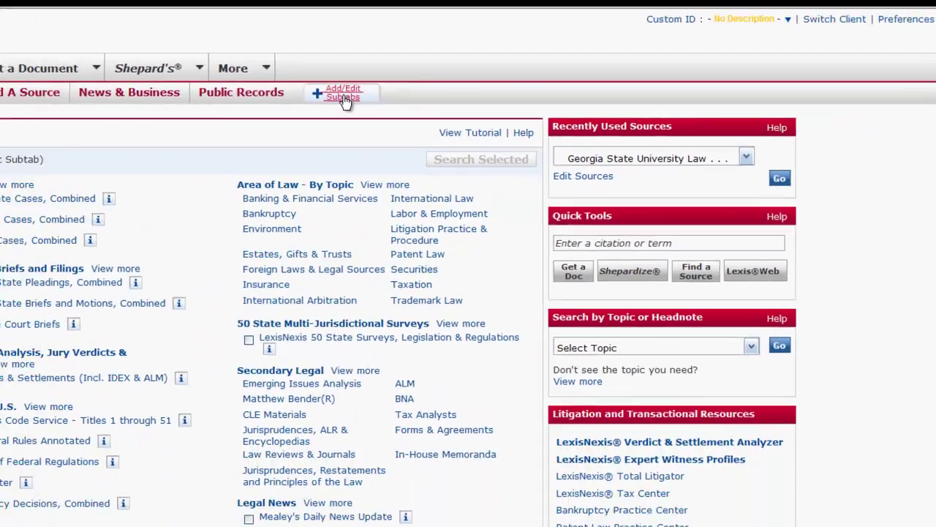
Step: In Add/Edit Subtabs, add the Georgia jurisdiction subtab alongside Criminal Law and continue to Step 2
left_click(340, 118)
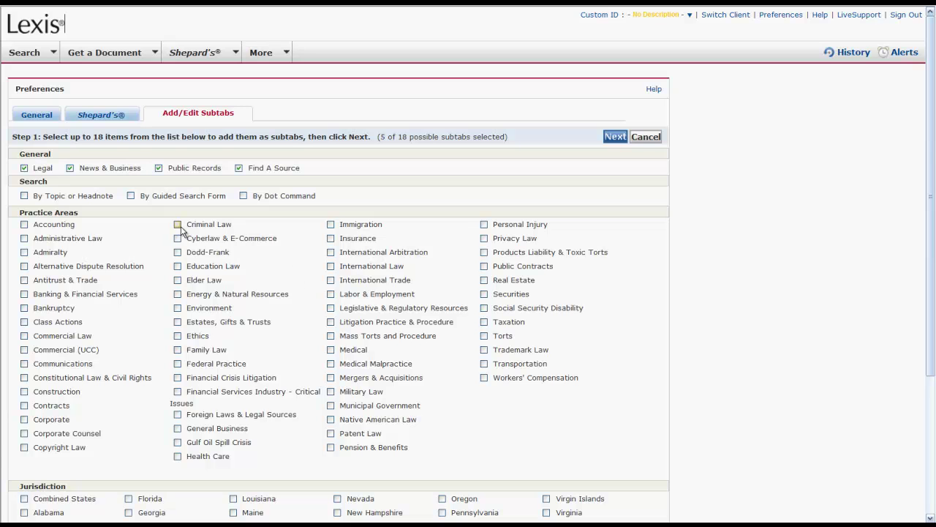
scroll(278, 338, "down", 3)
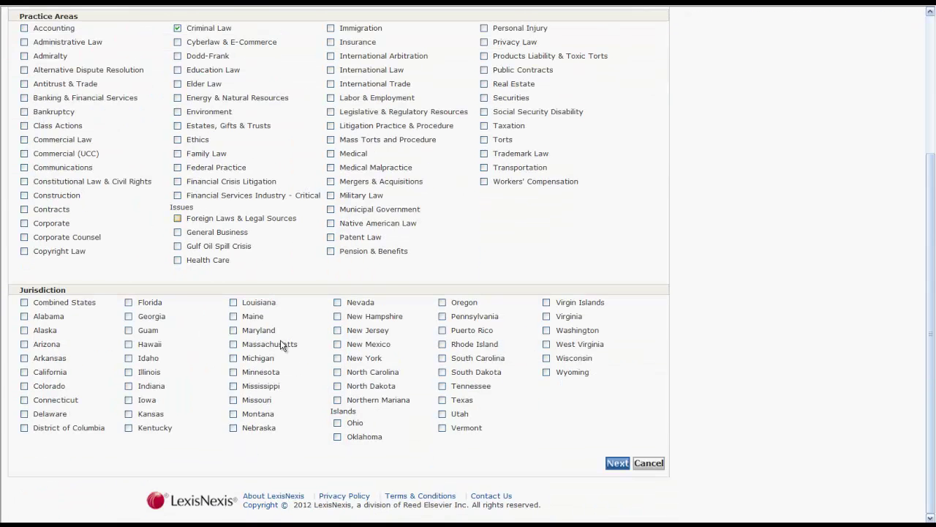
left_click(128, 317)
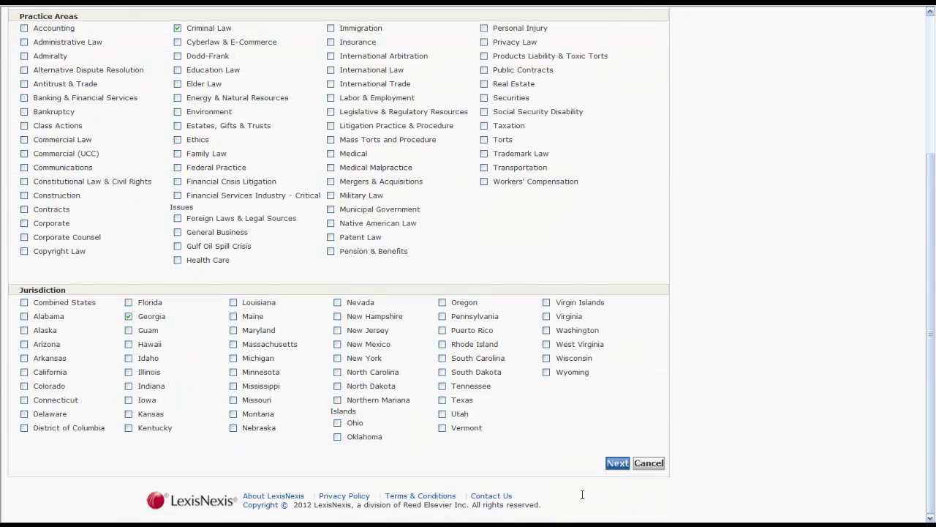
left_click(617, 463)
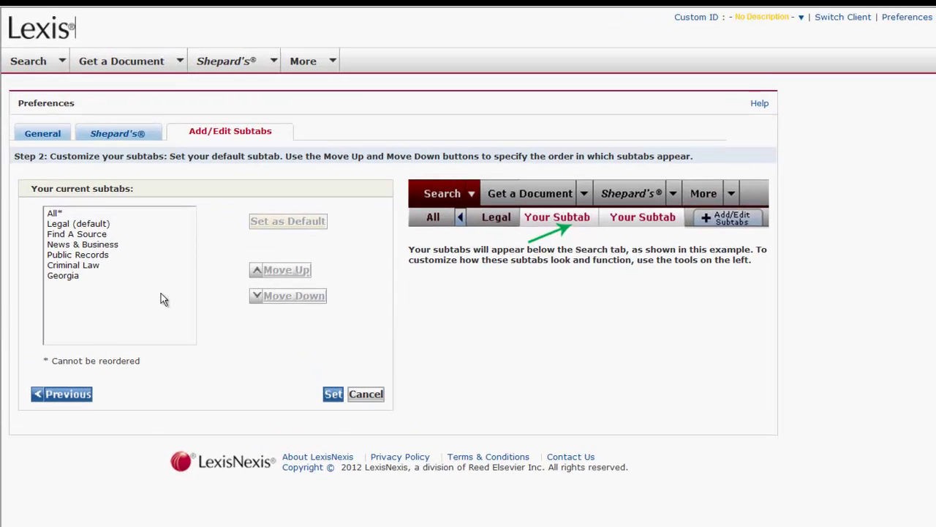
Step: Move Georgia above Legal to the top of the subtab list, make it the default, and save
left_click(75, 282)
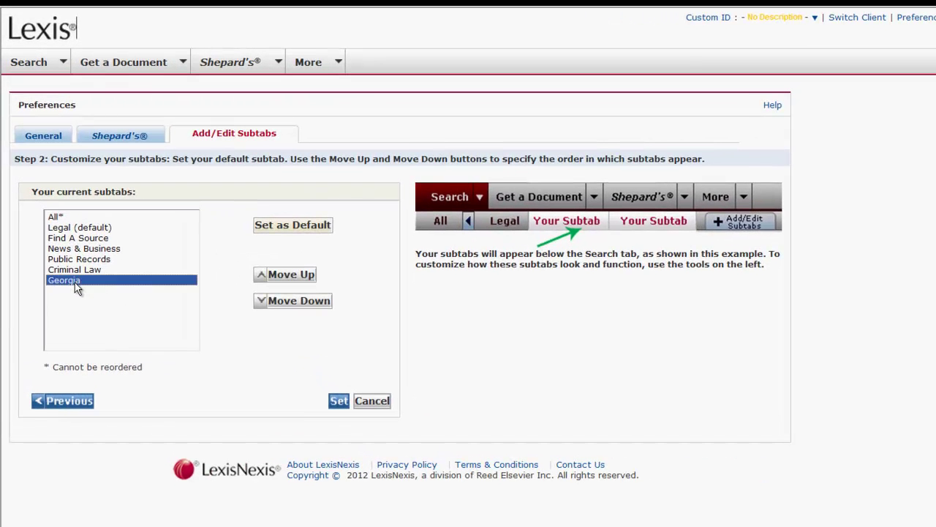
left_click(289, 284)
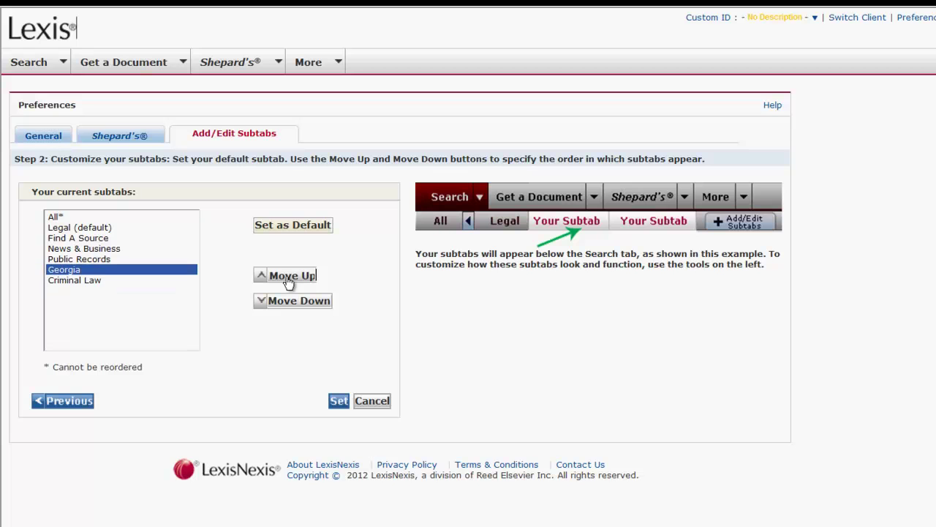
left_click(289, 283)
left_click(289, 284)
left_click(289, 283)
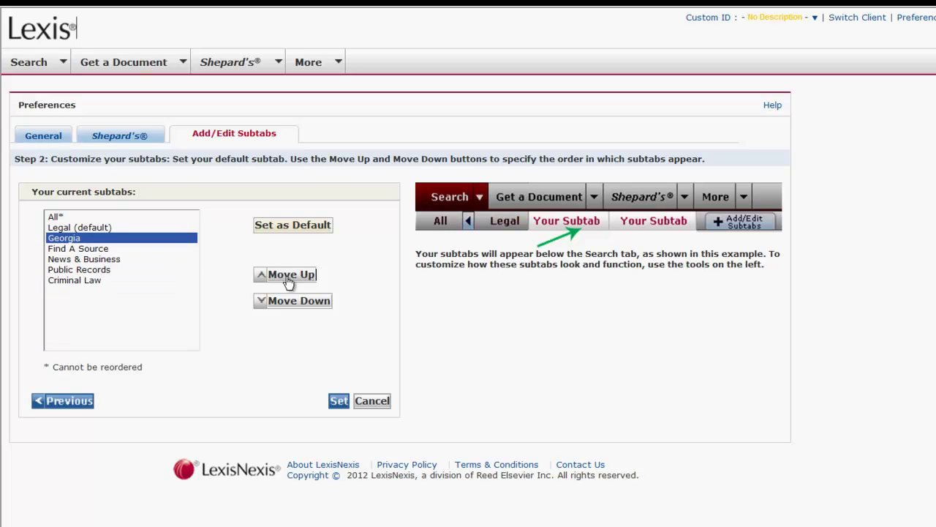
left_click(289, 284)
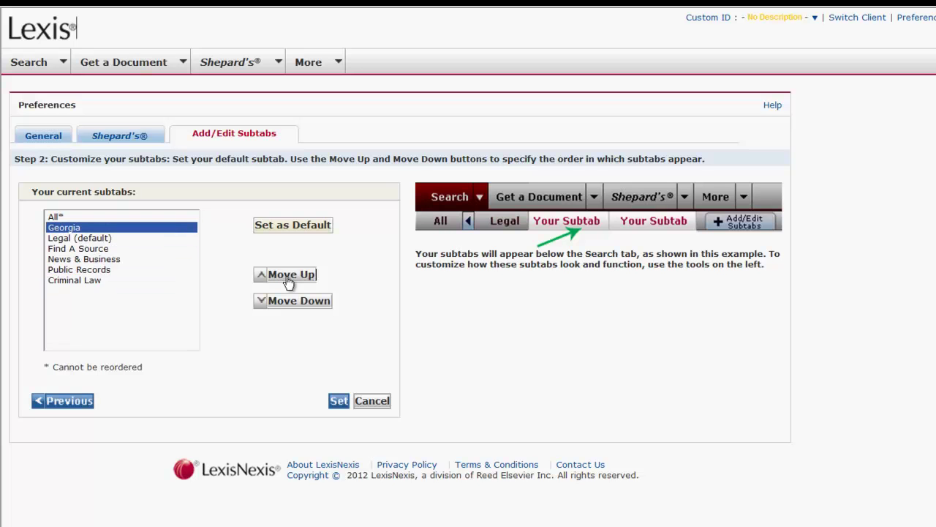
left_click(304, 232)
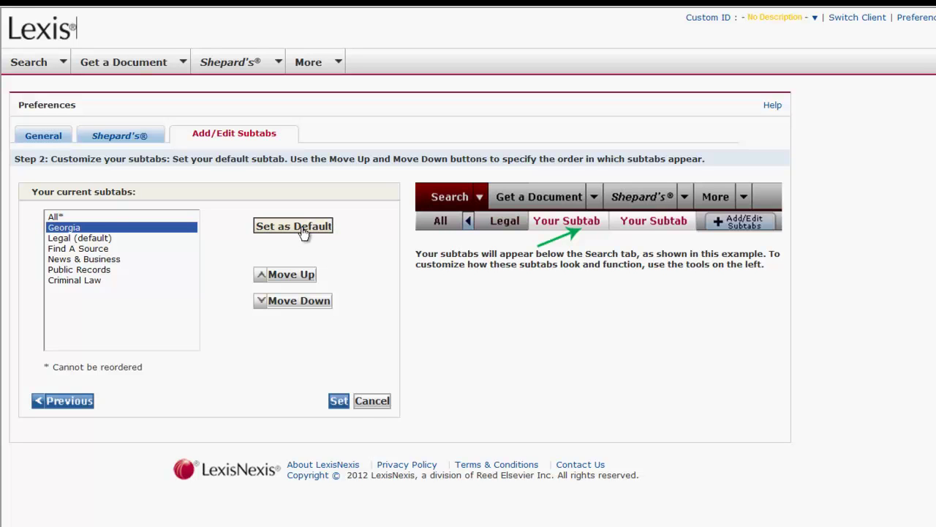
left_click(341, 403)
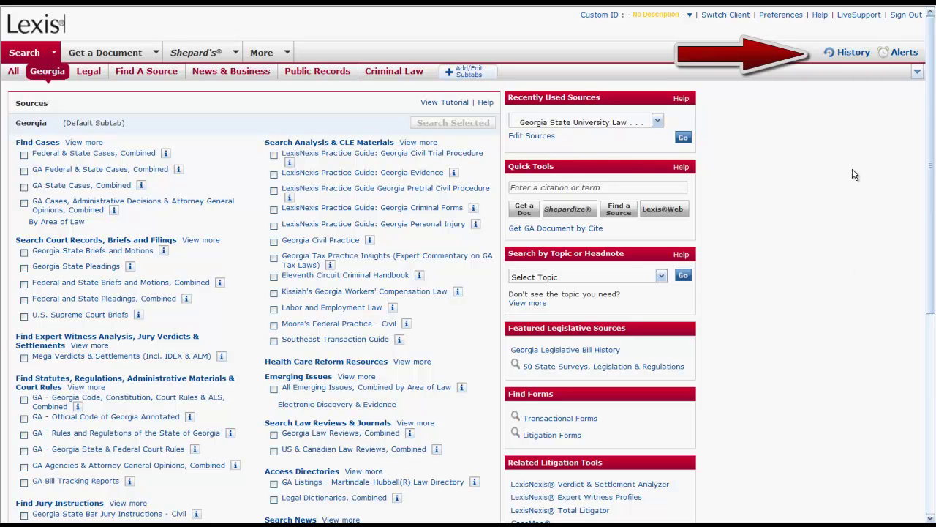
Step: View the Archived Activity list of past searches on the History page
left_click(853, 53)
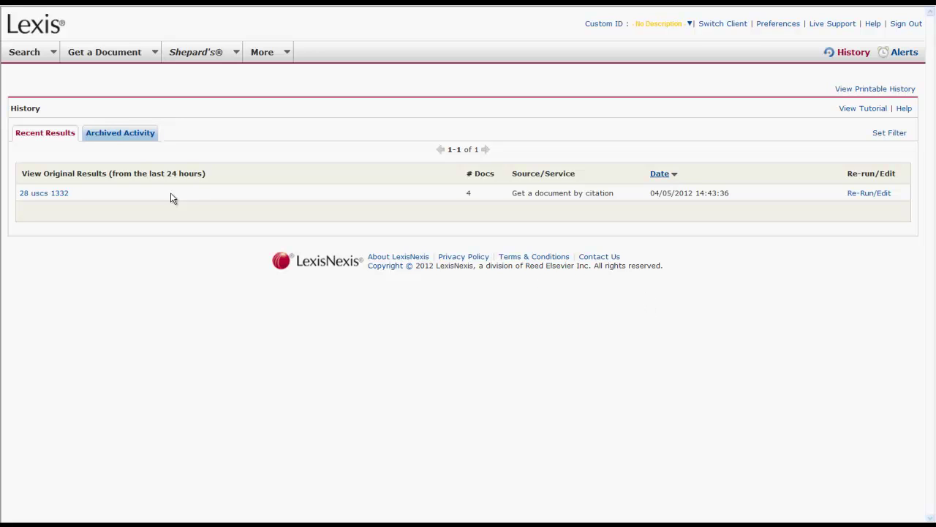
left_click(121, 139)
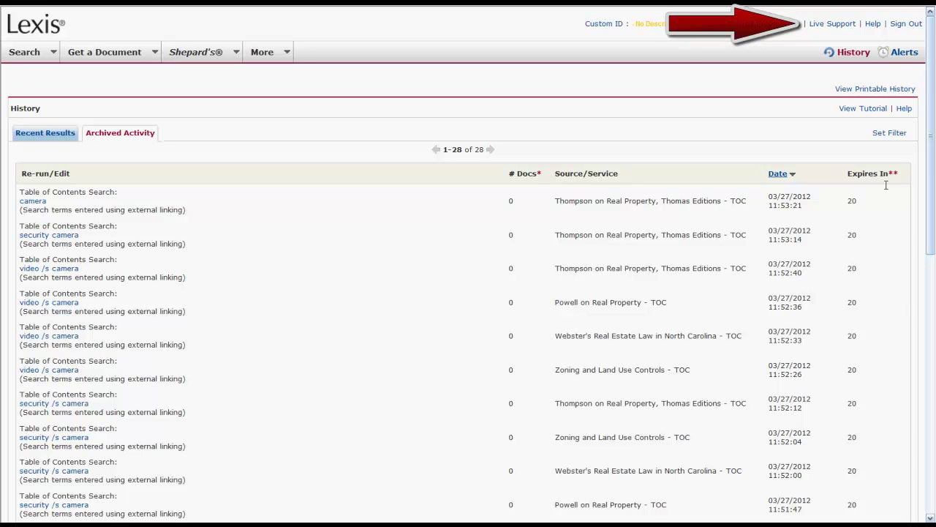
Step: Open and close the Live Research Help chat, then return to the Georgia sources search page
left_click(833, 25)
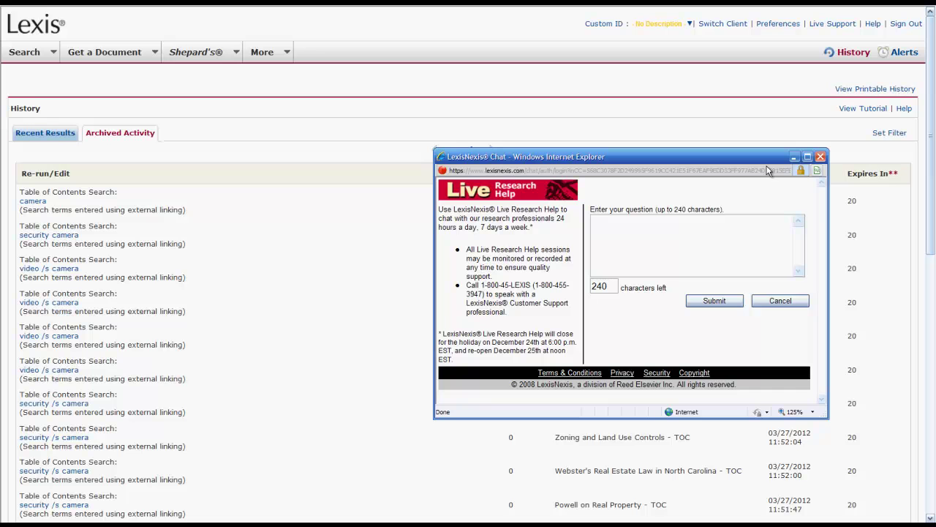
left_click(821, 158)
left_click(24, 30)
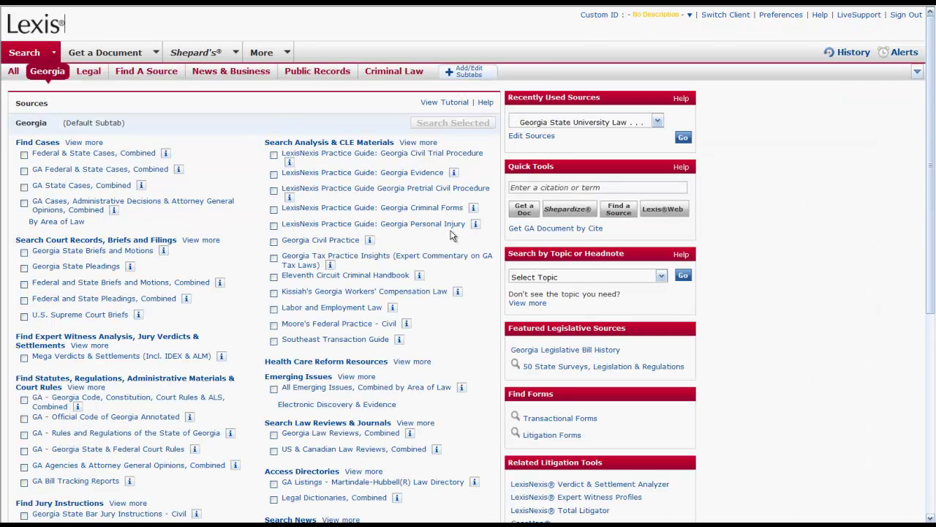